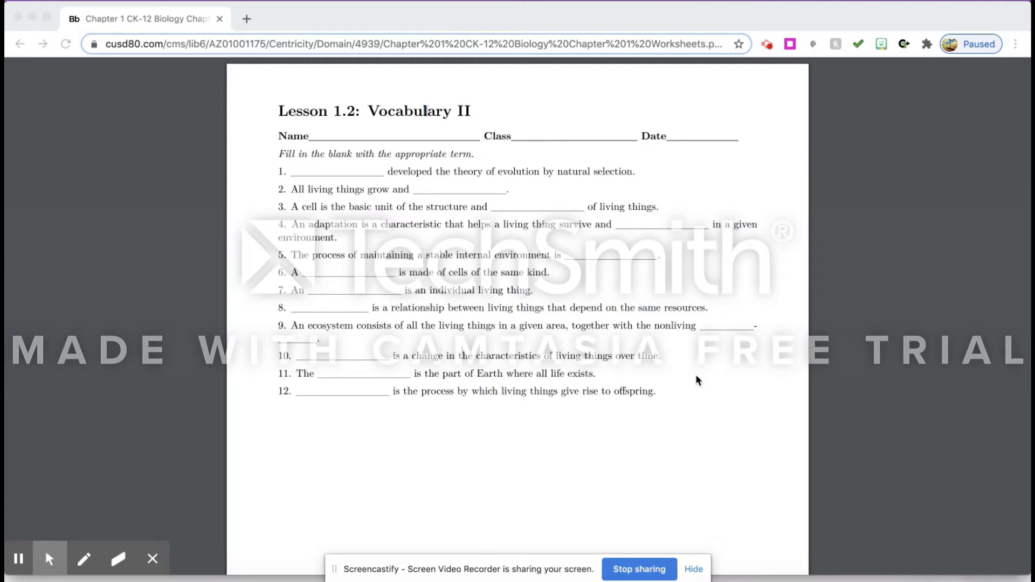
Step: Take a region screenshot of the CK-12 Biology Lesson 1.2 Vocabulary II worksheet page
key(super+shift+4)
drag(225, 65, 810, 556)
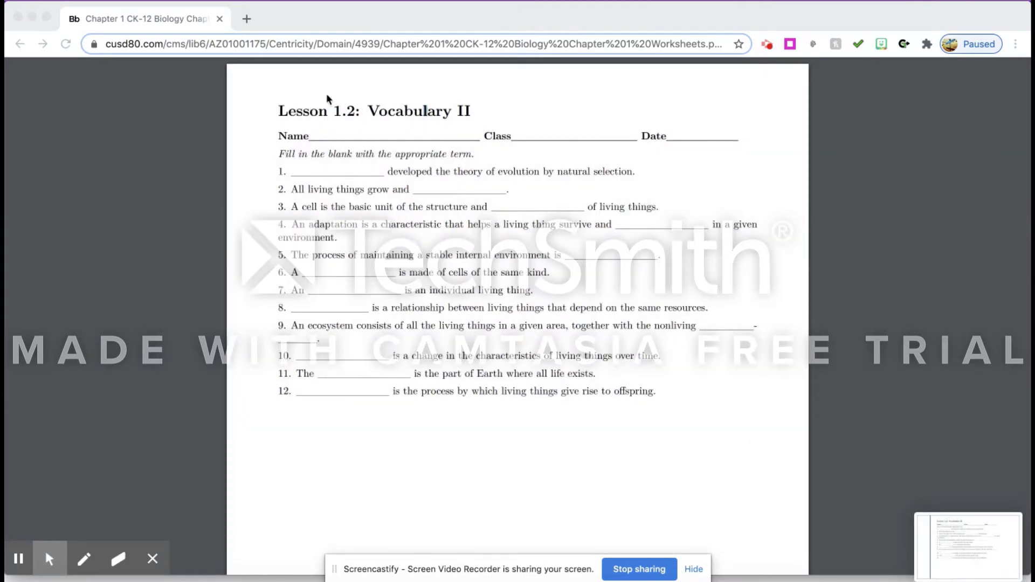
Step: Create a blank Google Slides presentation in a new browser tab
click(249, 26)
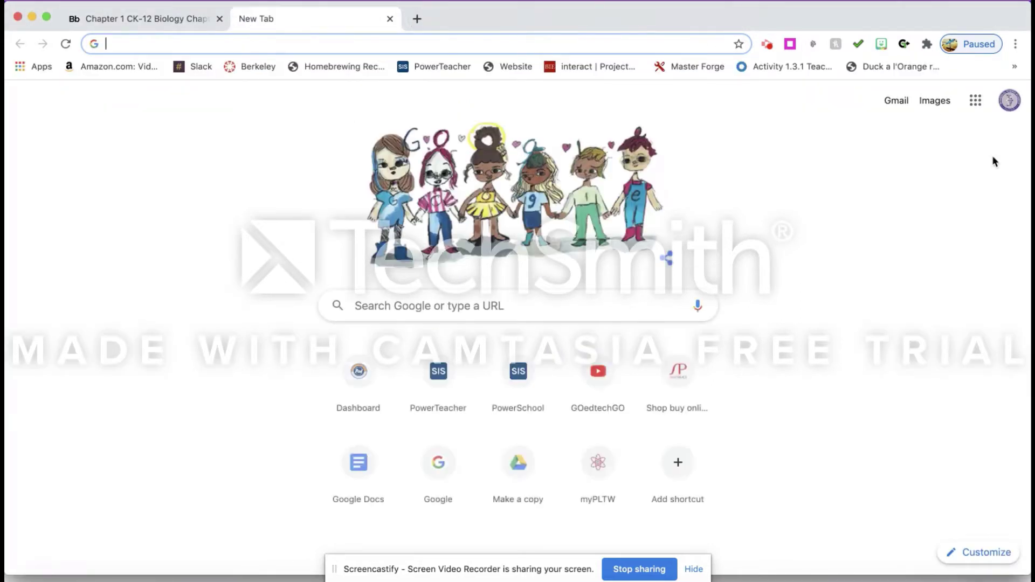
click(976, 100)
click(982, 237)
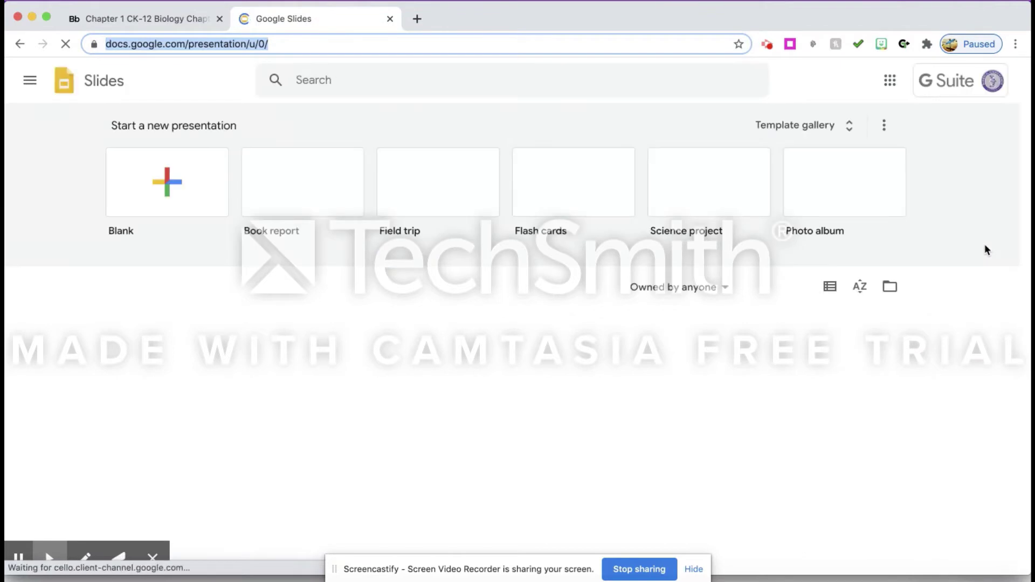
click(190, 187)
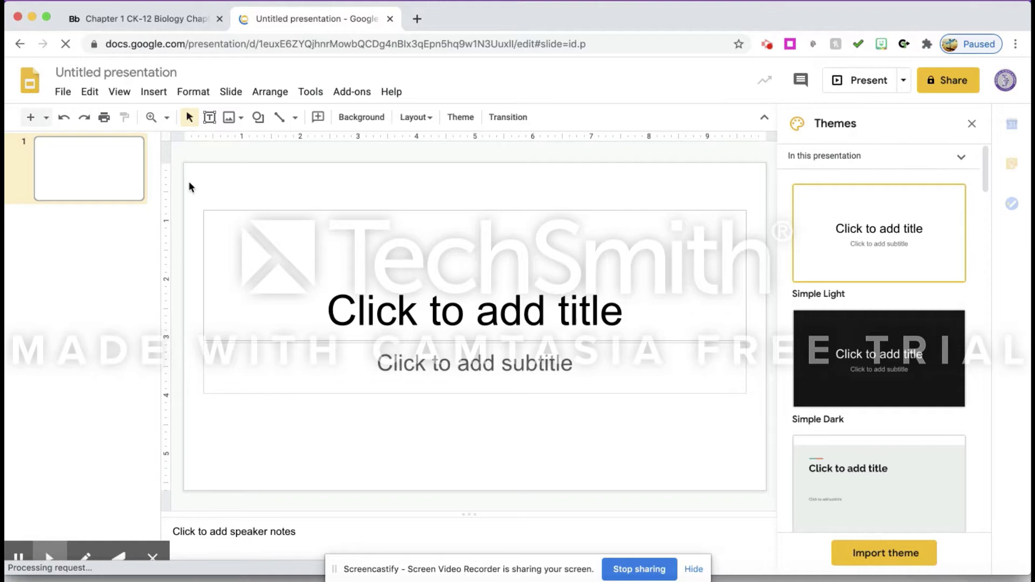
Step: Set Page setup to a custom 8.5 × 11 inch size
click(63, 95)
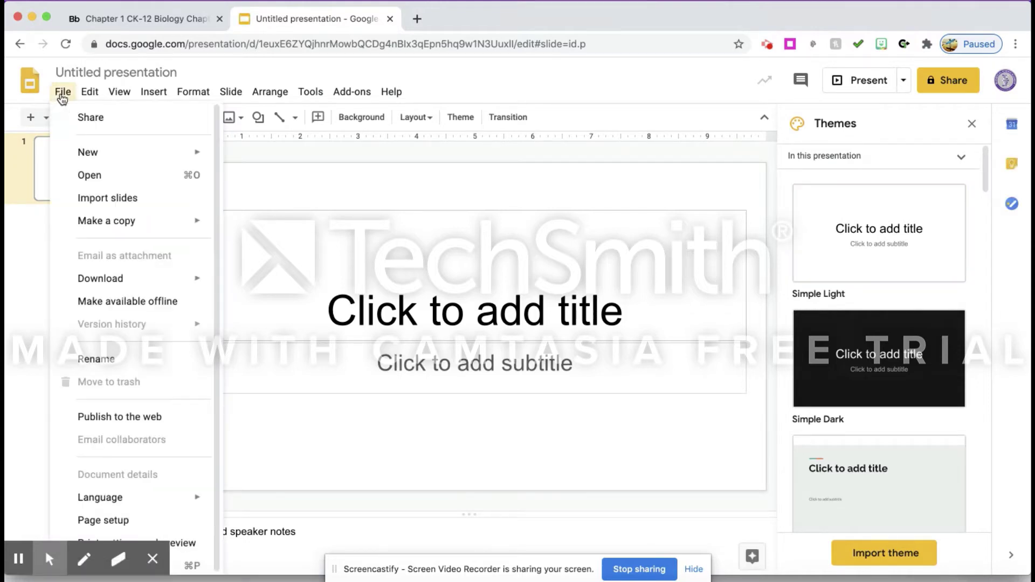
click(102, 519)
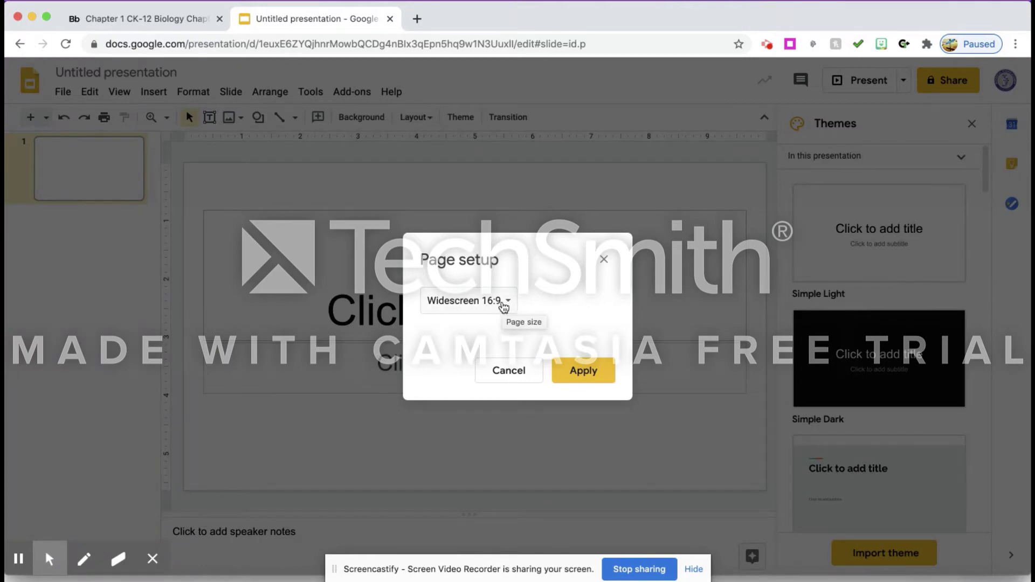
click(503, 305)
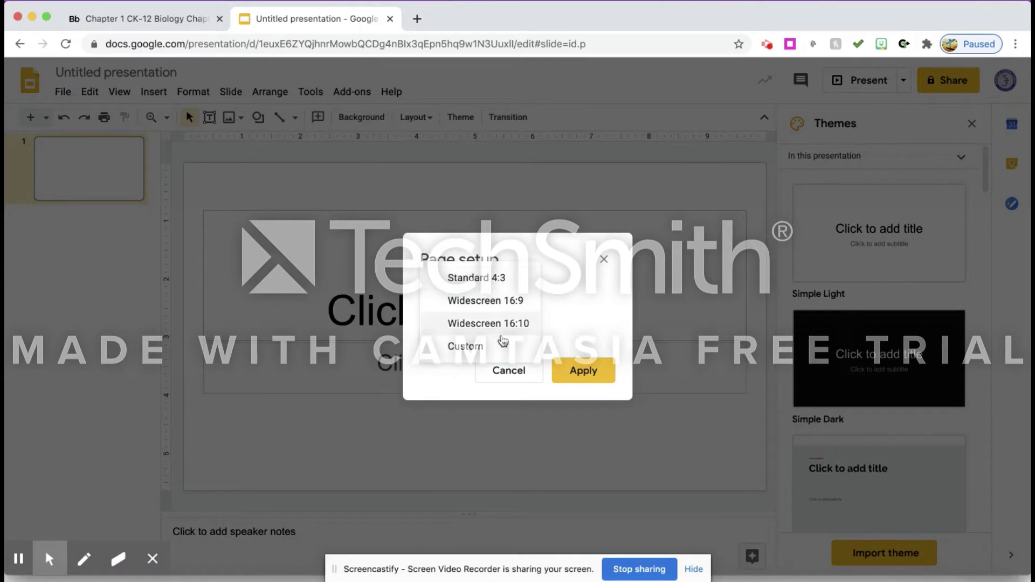
click(511, 347)
double_click(459, 341)
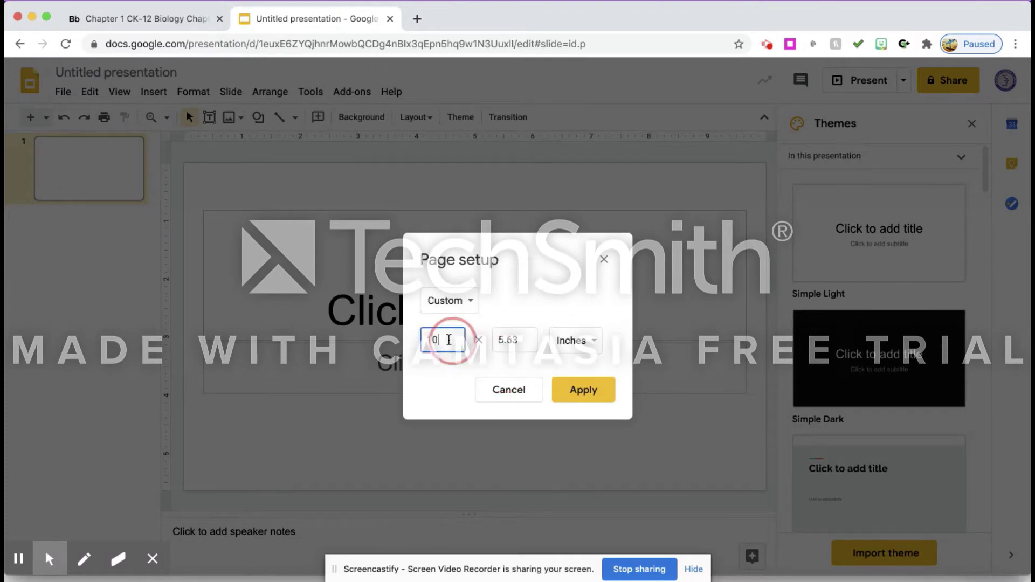
text(8.5)
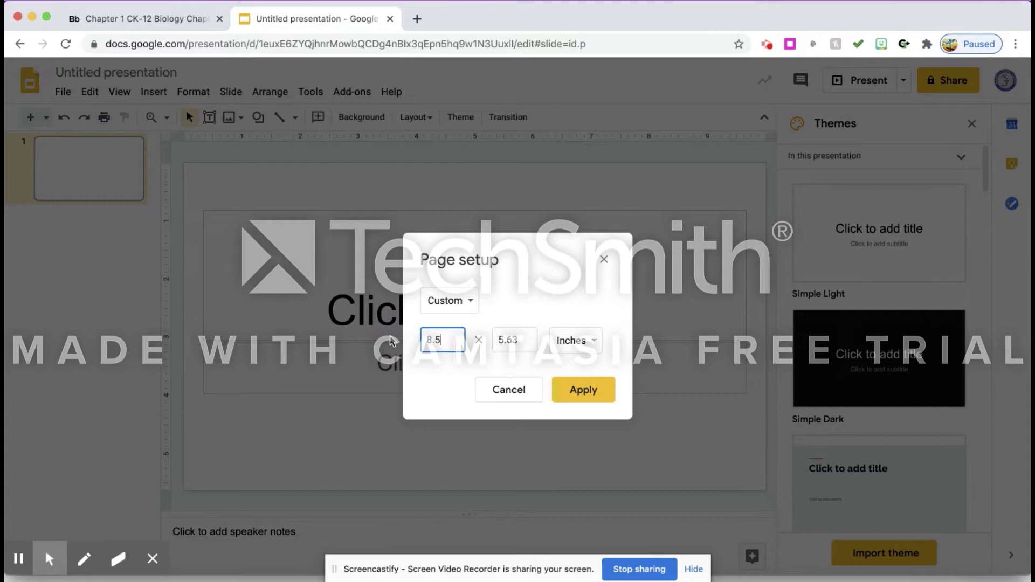
click(519, 341)
text(11)
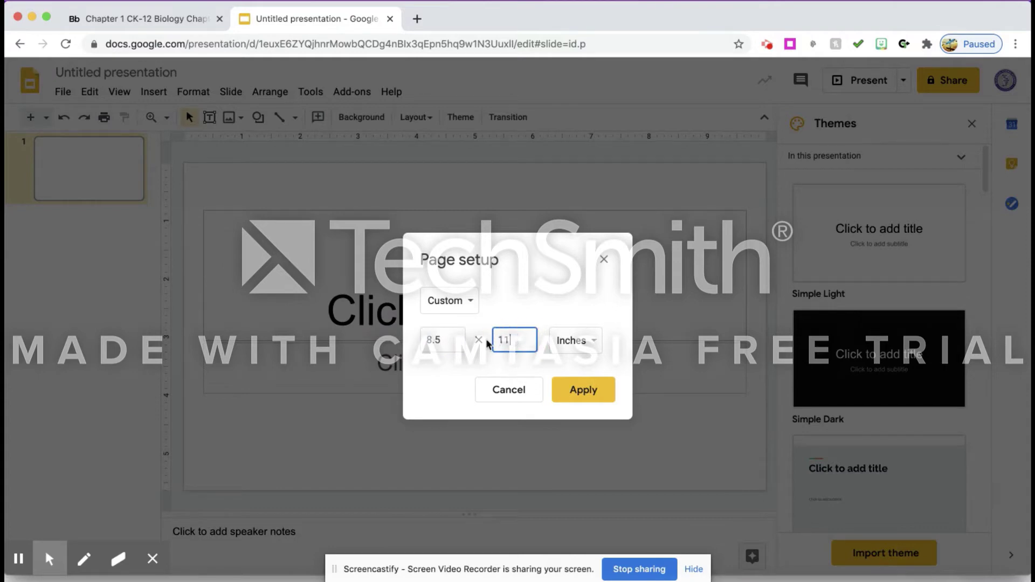
click(596, 397)
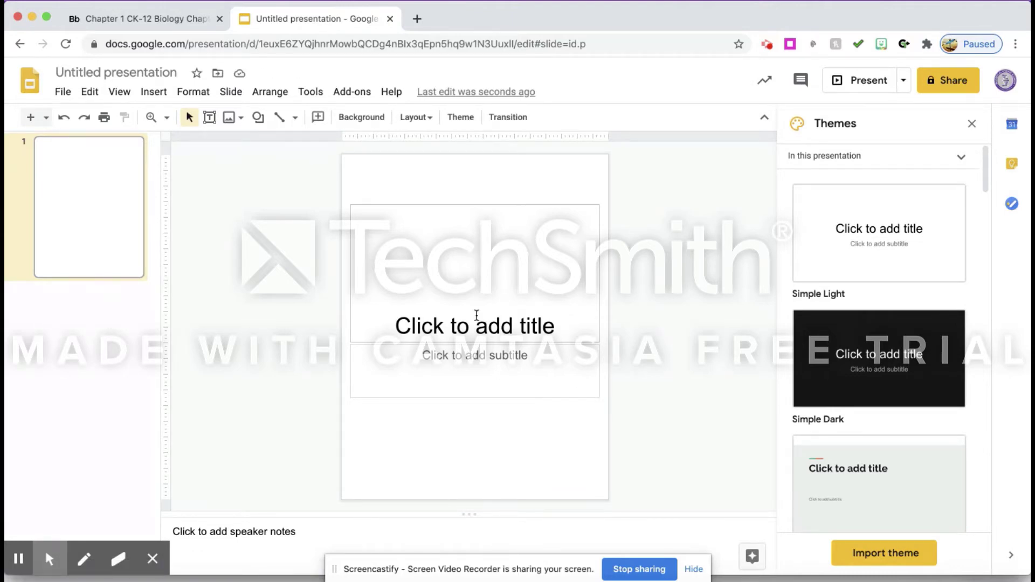
Step: Delete both the title and subtitle placeholder boxes from the slide
click(456, 293)
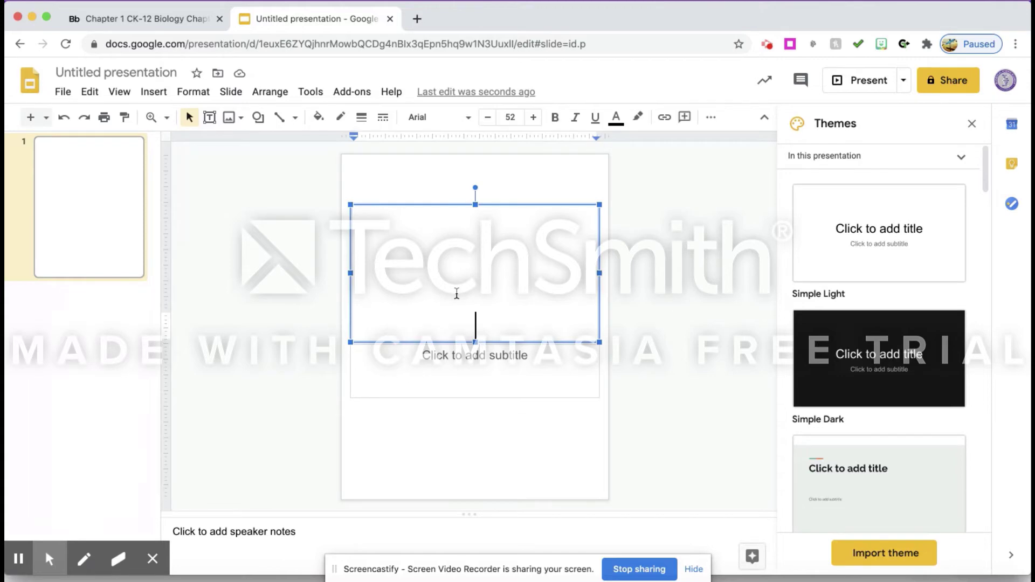
click(475, 205)
key(Delete)
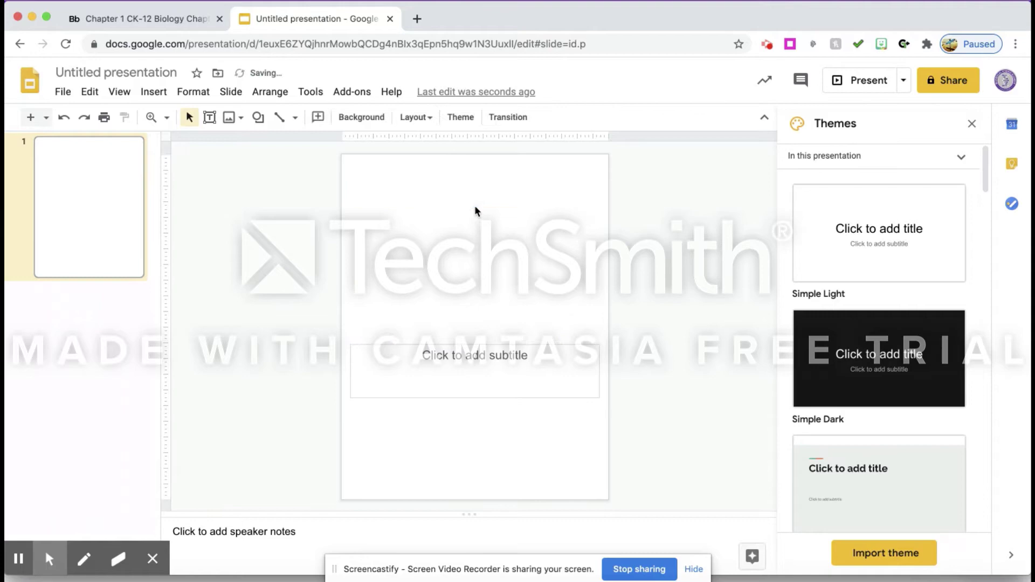
click(465, 356)
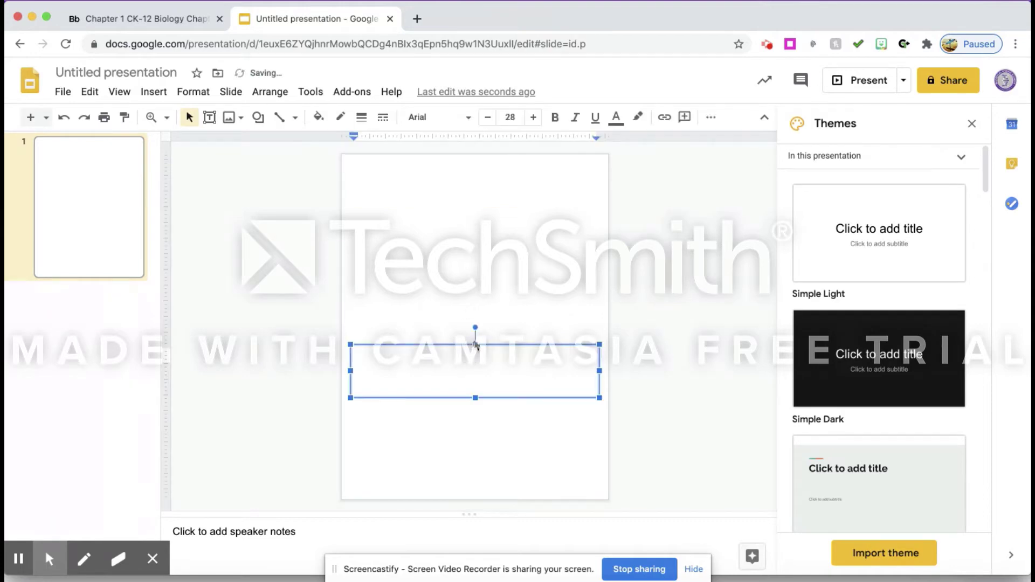
click(475, 342)
click(475, 350)
key(Escape)
key(Delete)
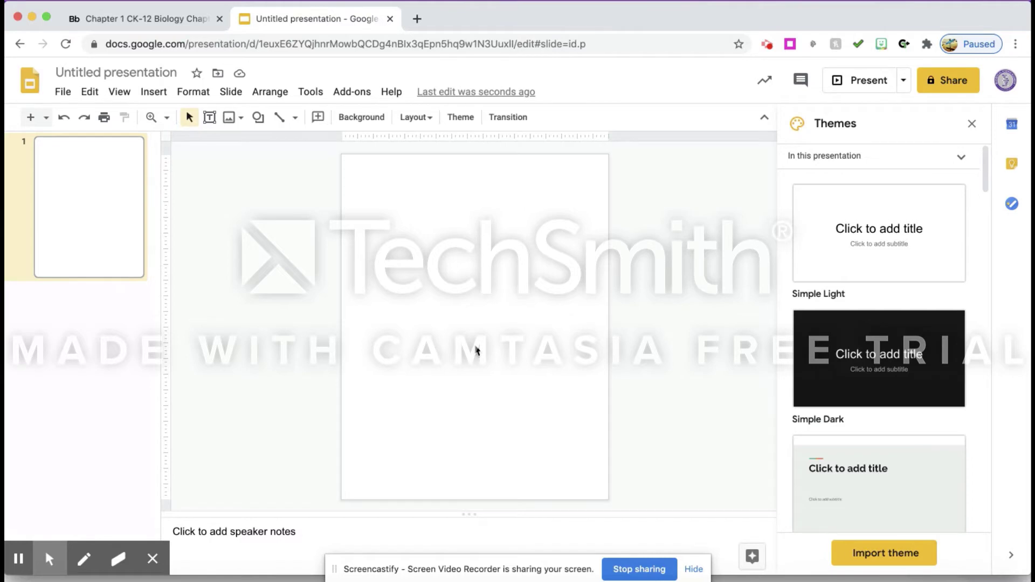
Step: Upload the newest worksheet screenshot as the slide's background image
click(348, 118)
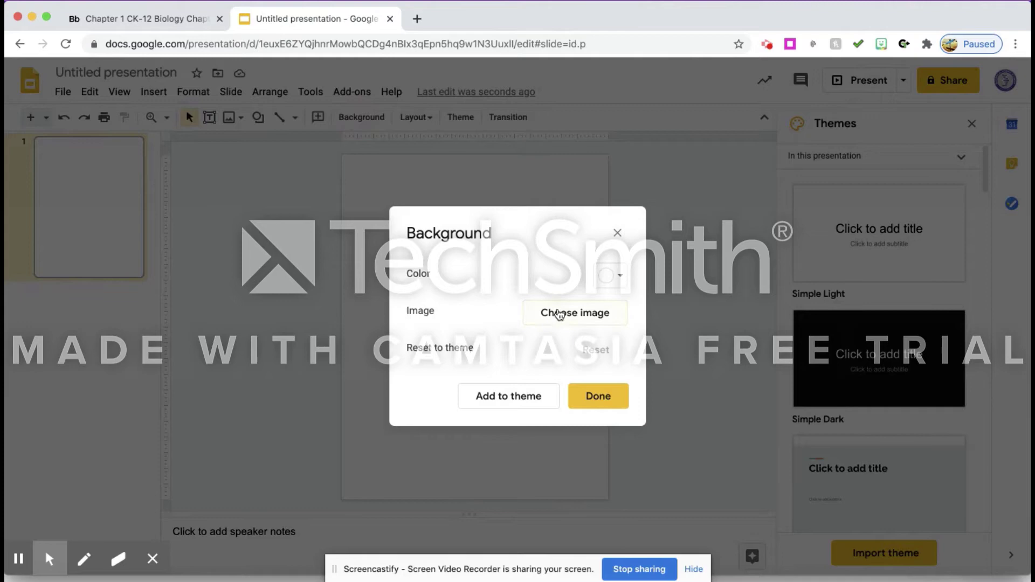
click(557, 319)
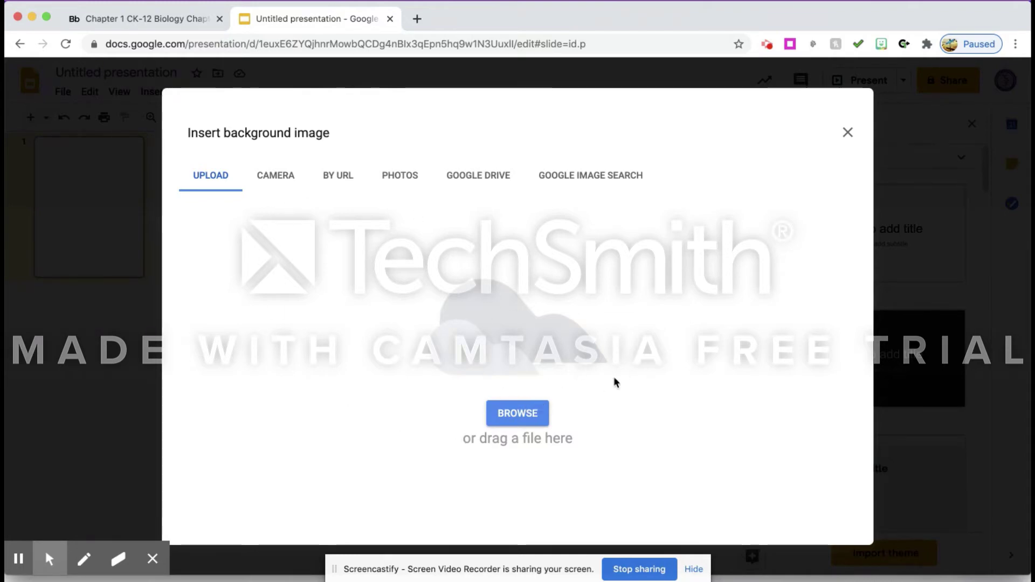
click(517, 419)
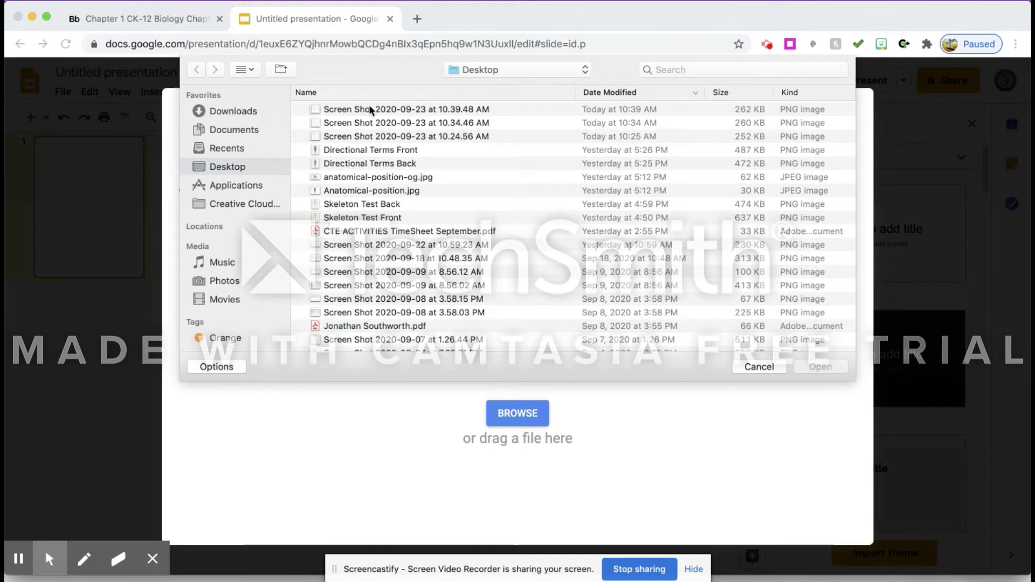
click(370, 108)
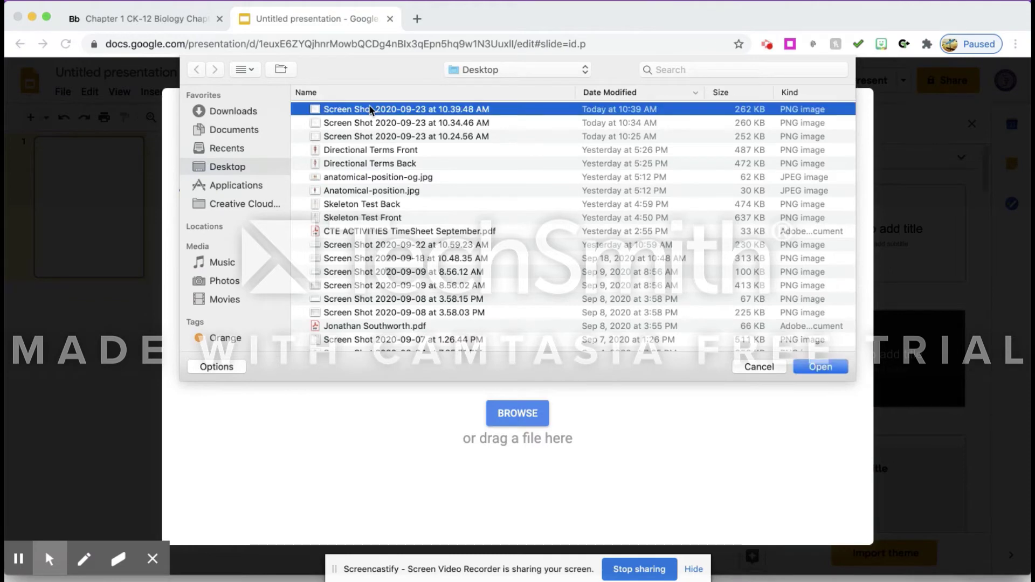
click(820, 369)
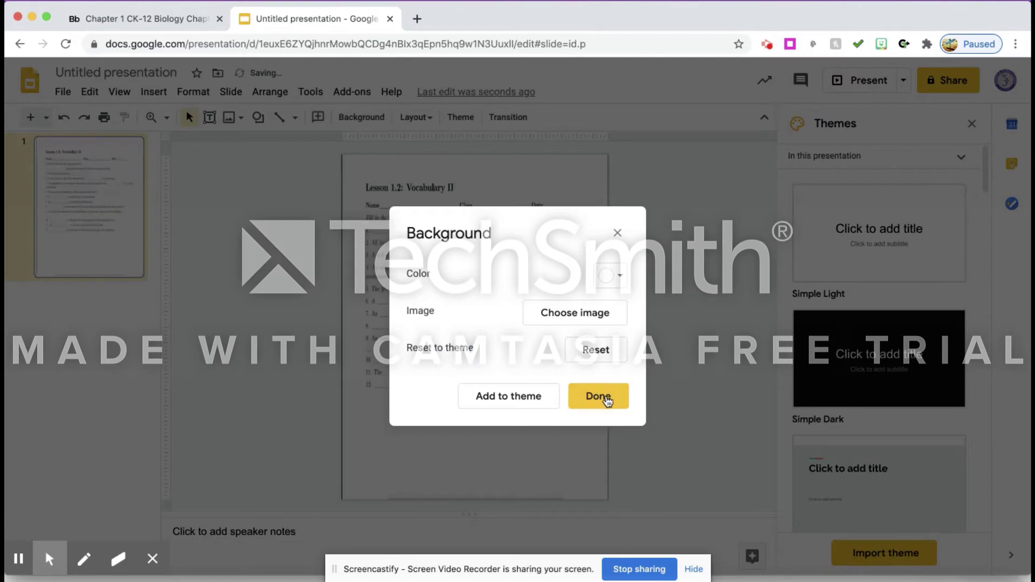
click(605, 398)
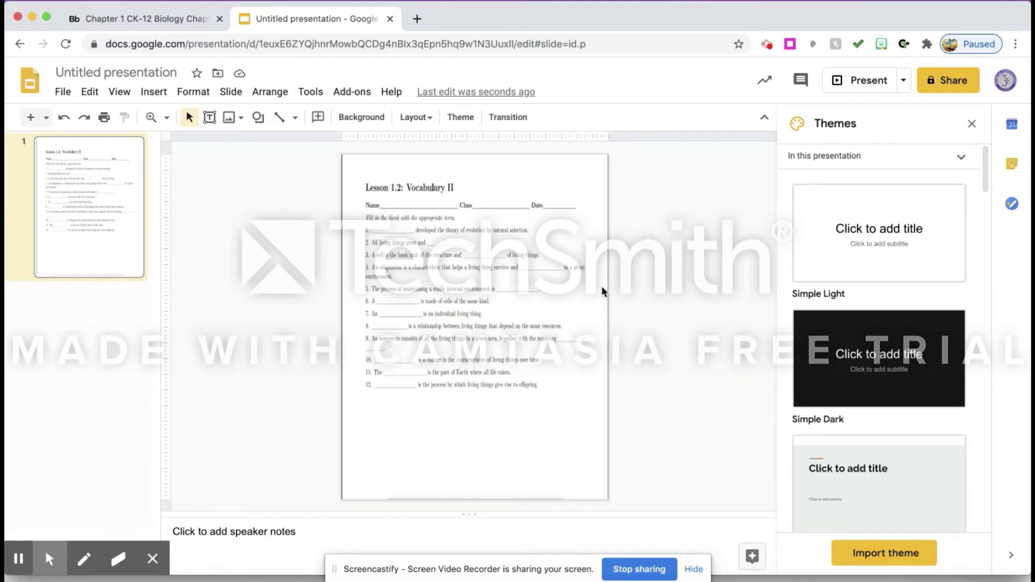
Step: At 100% zoom, draw an empty text box over the Name blank and select it
click(167, 117)
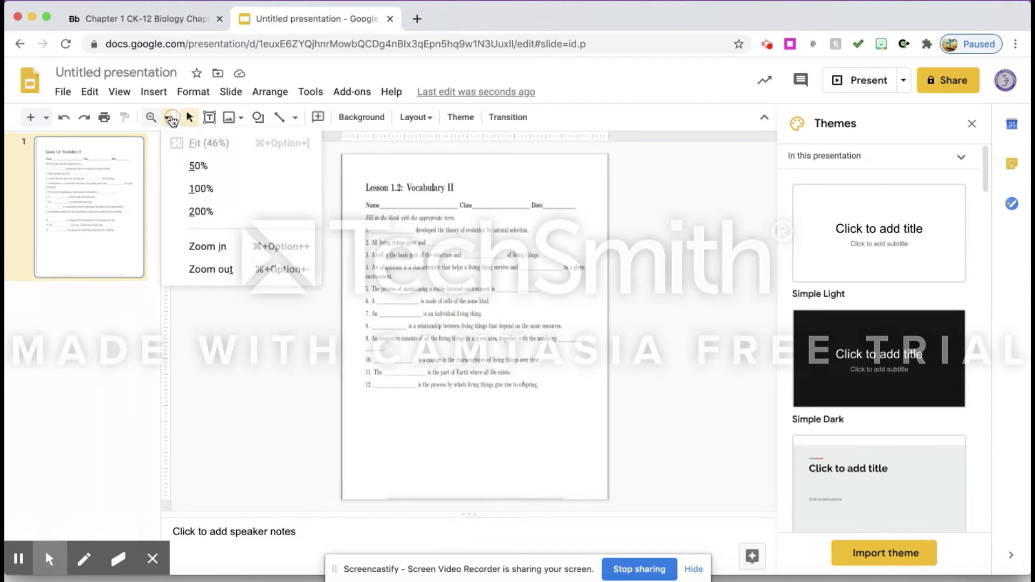
click(180, 188)
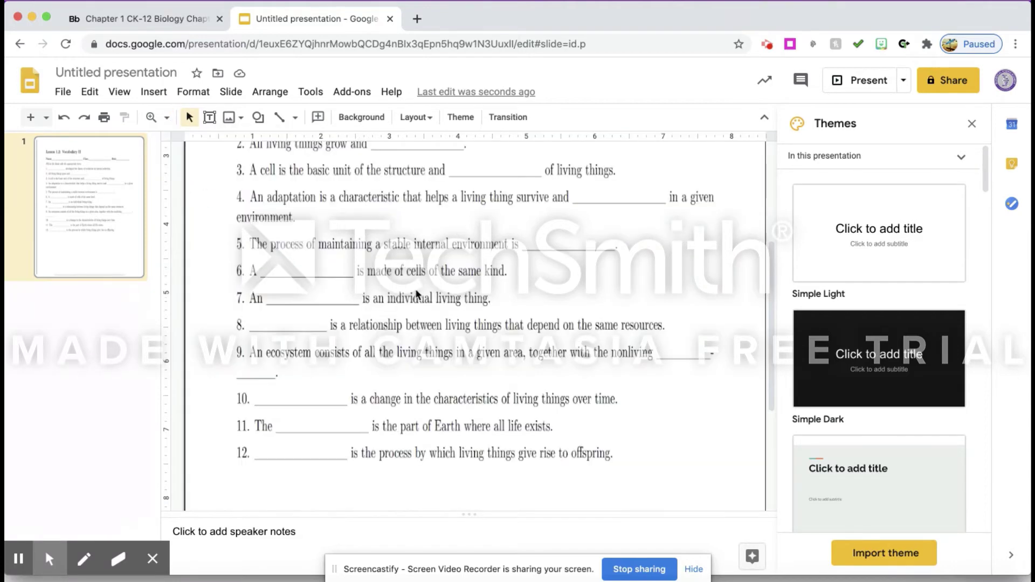
scroll(416, 294, up, 5)
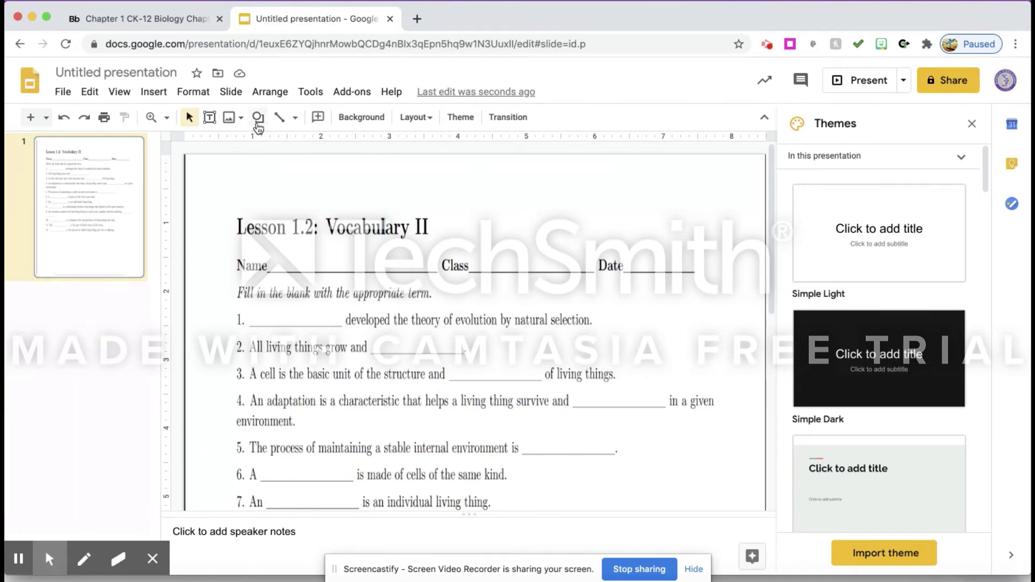
click(210, 119)
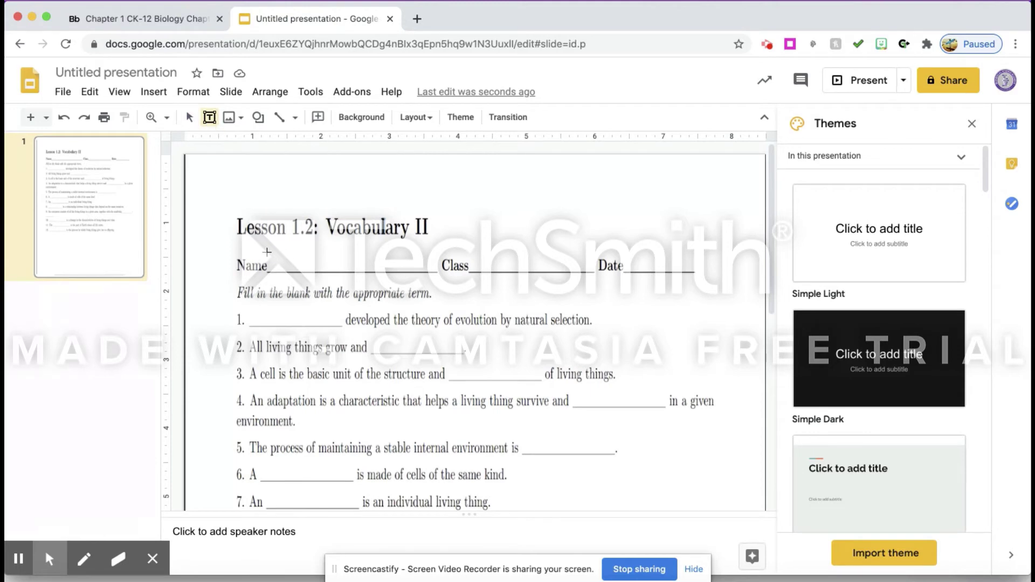
drag(269, 249, 438, 273)
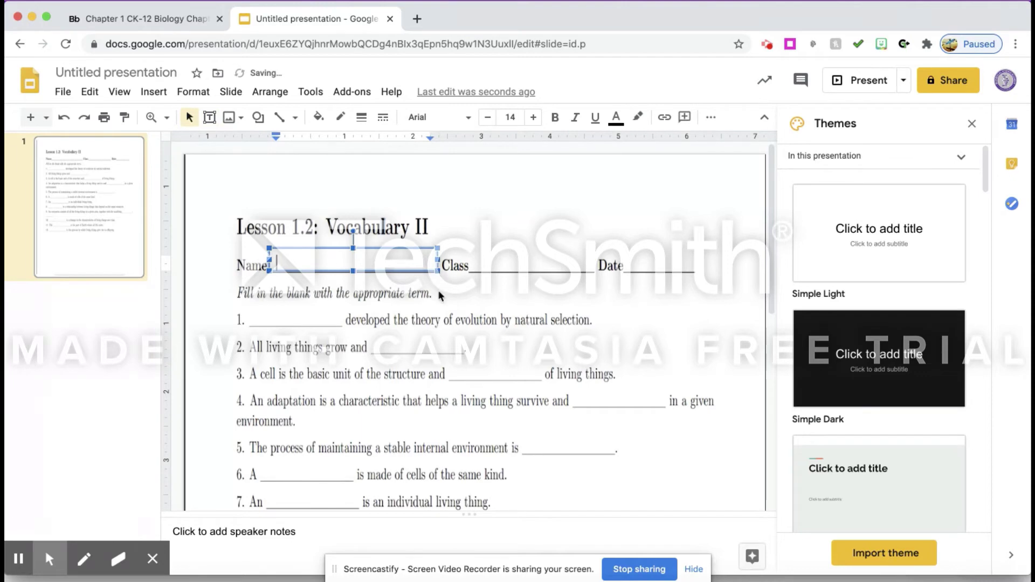
click(441, 296)
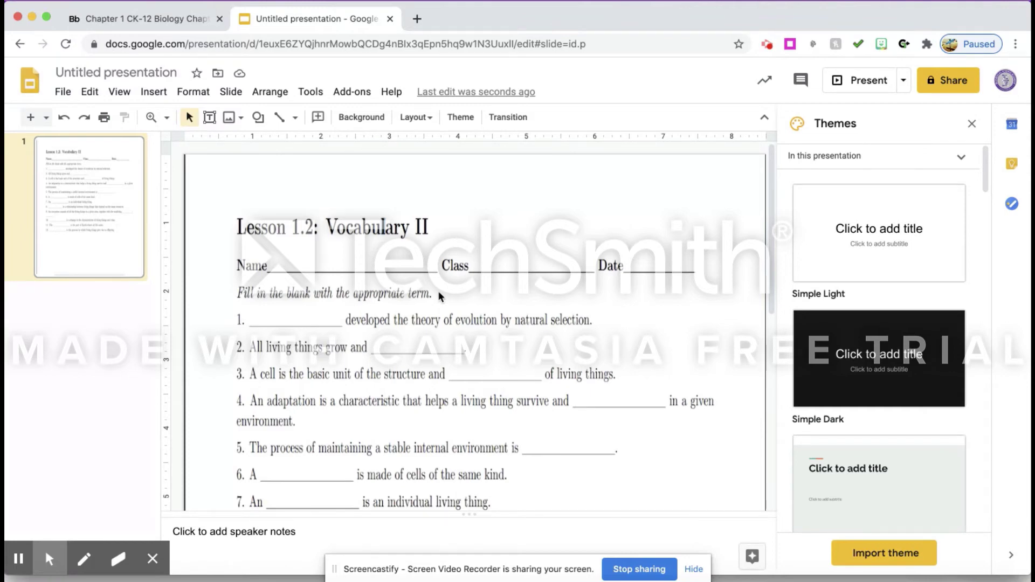
click(362, 261)
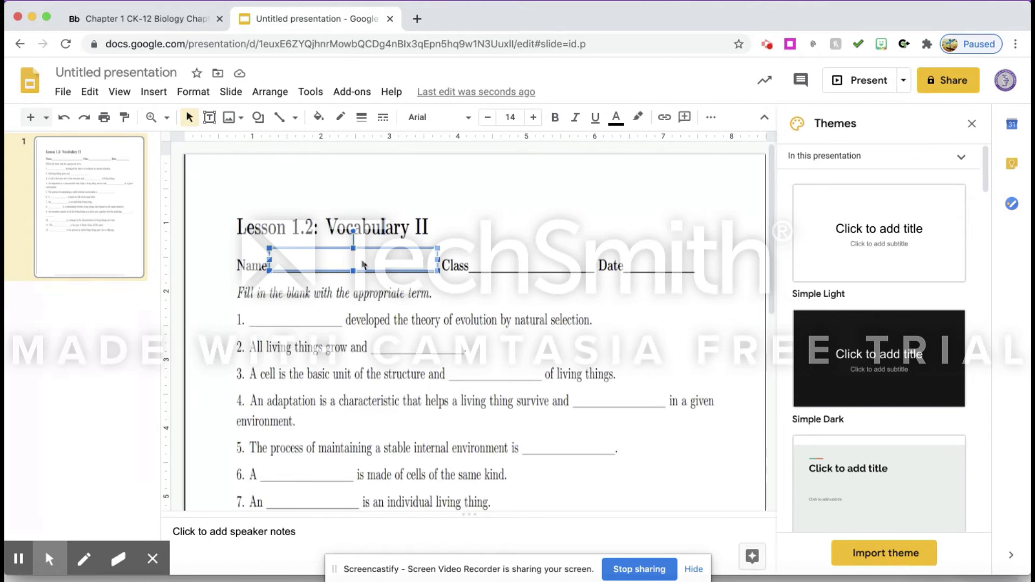
Step: Fill the Name text box yellow and draw another text box over the Class blank
click(321, 117)
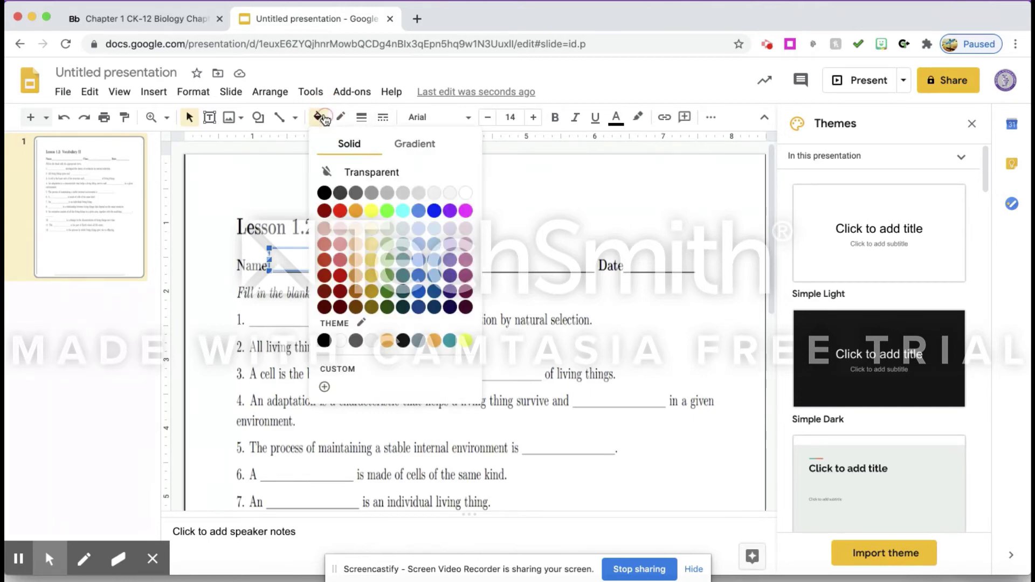
click(370, 211)
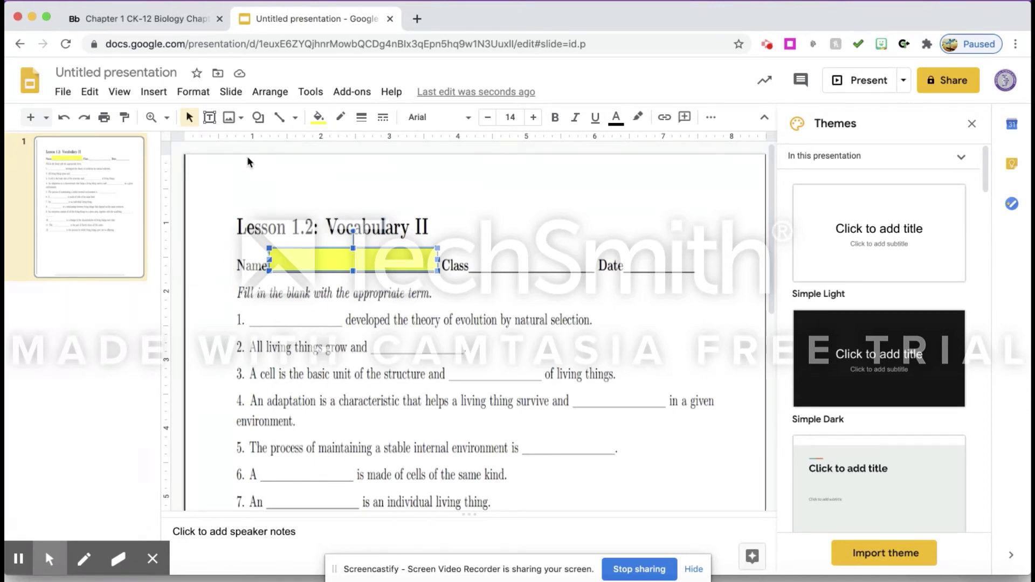
click(209, 119)
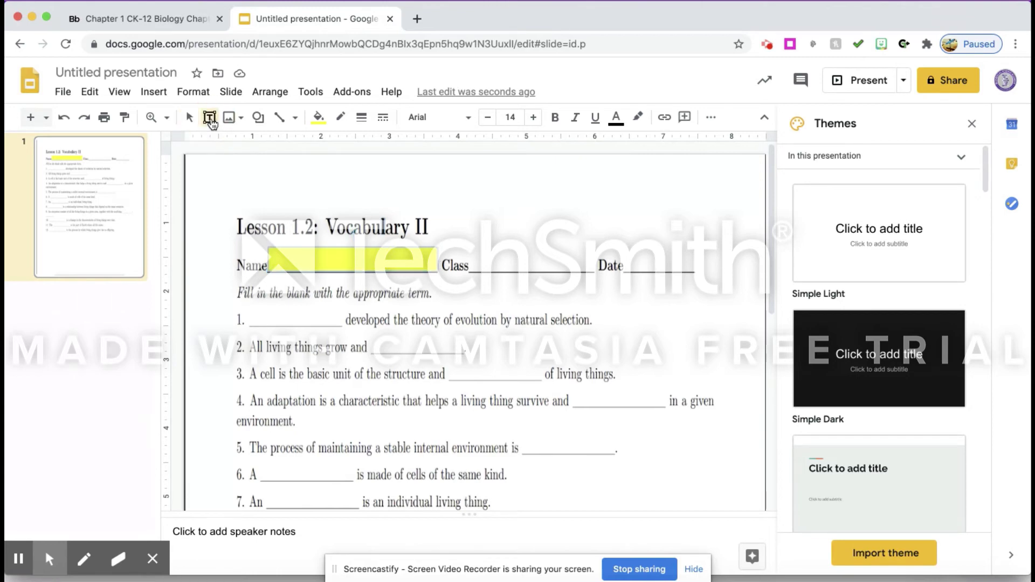
drag(469, 248, 593, 273)
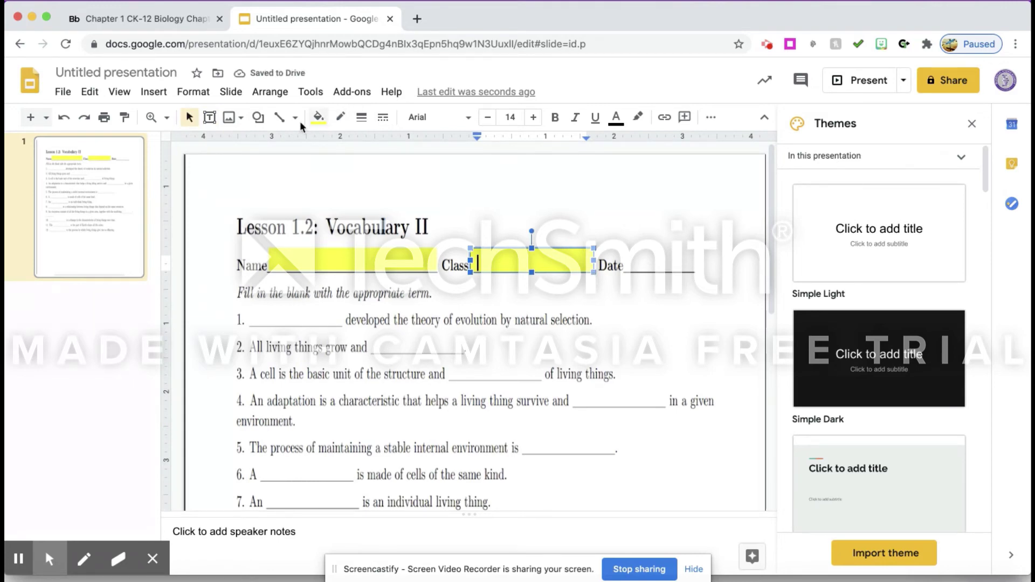
Step: Draw a text box over the Date blank, fill it yellow, and stretch it to fit
click(213, 129)
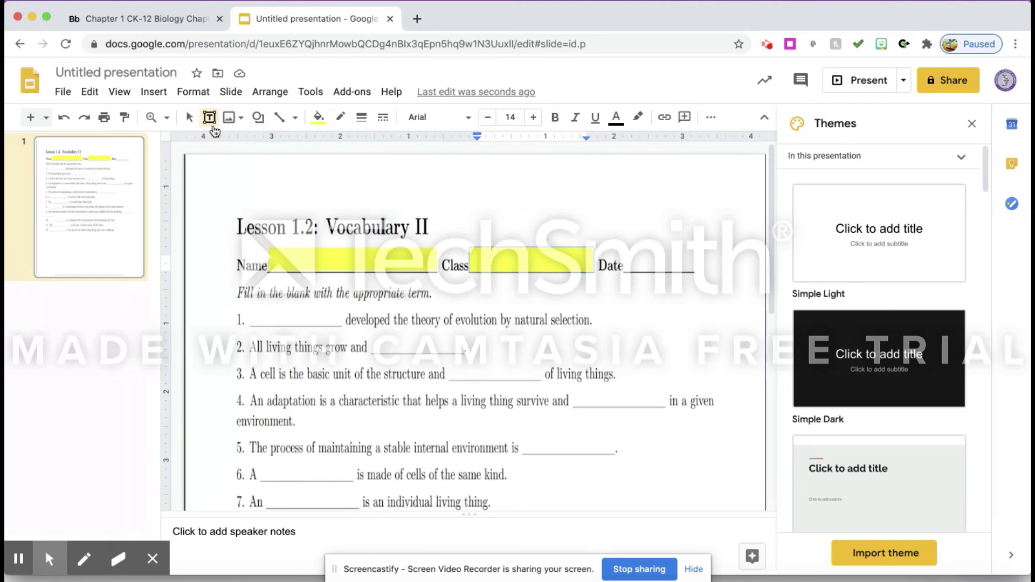
click(534, 253)
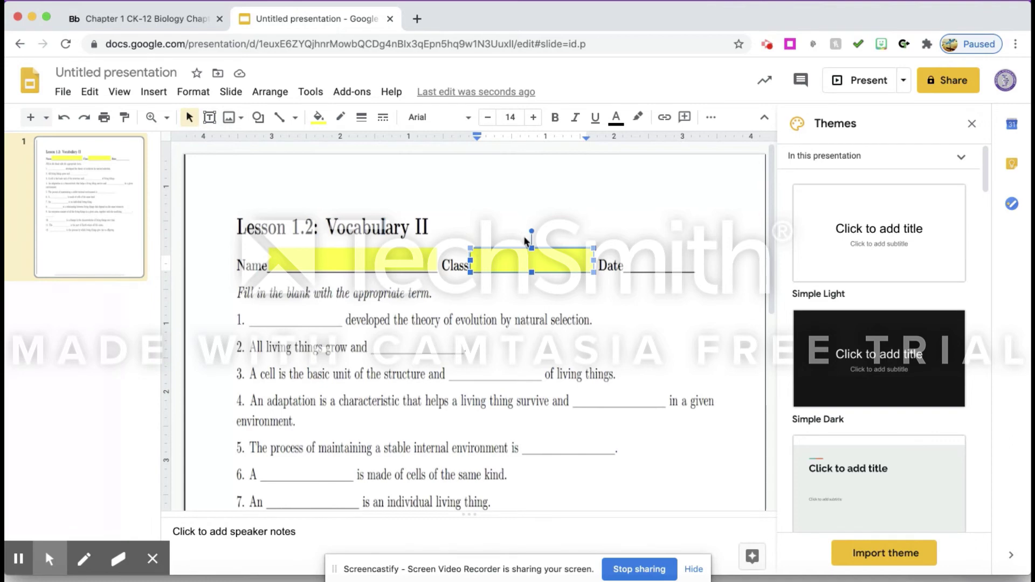
click(559, 229)
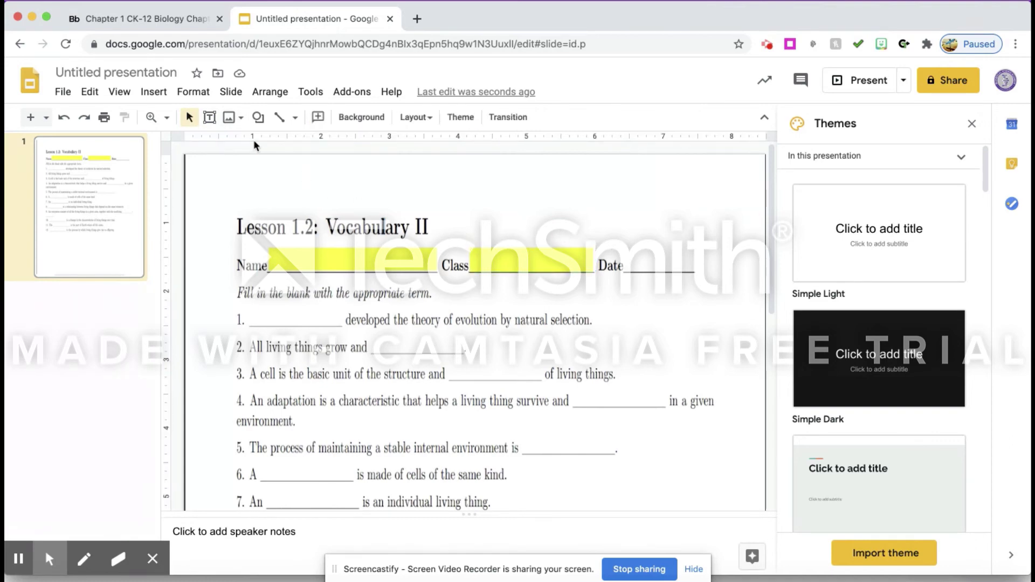
click(210, 118)
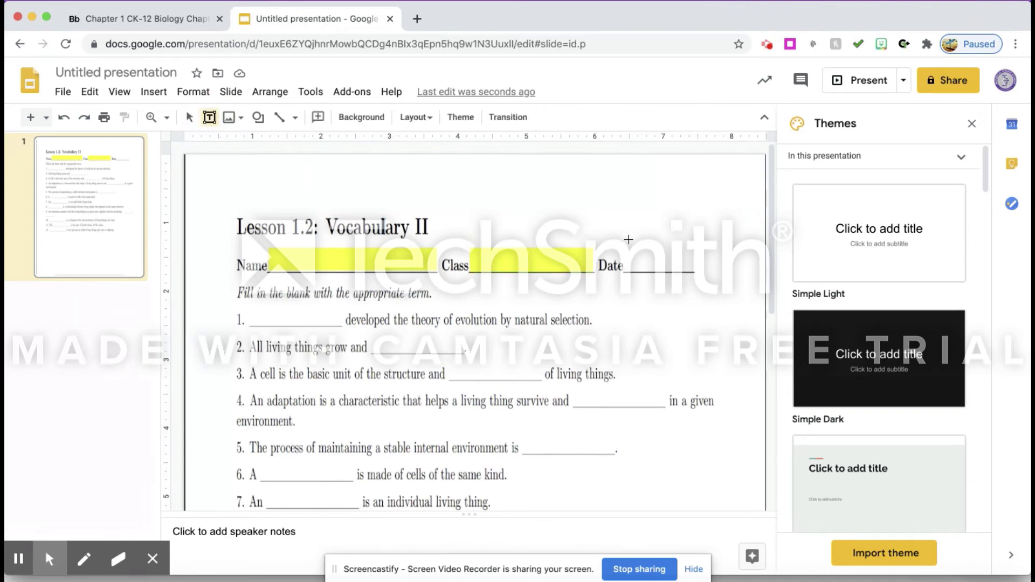
drag(625, 246, 695, 271)
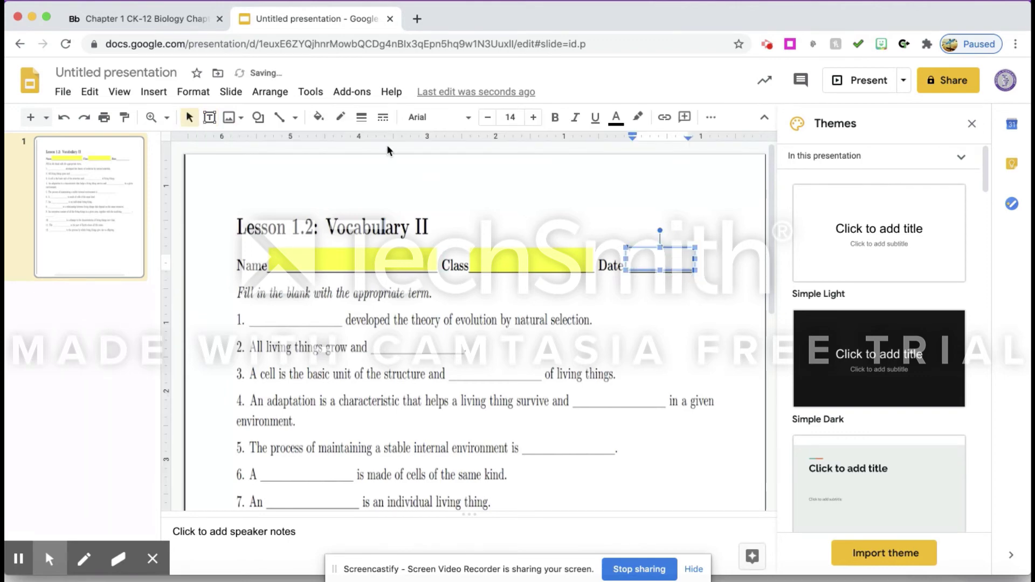
click(319, 118)
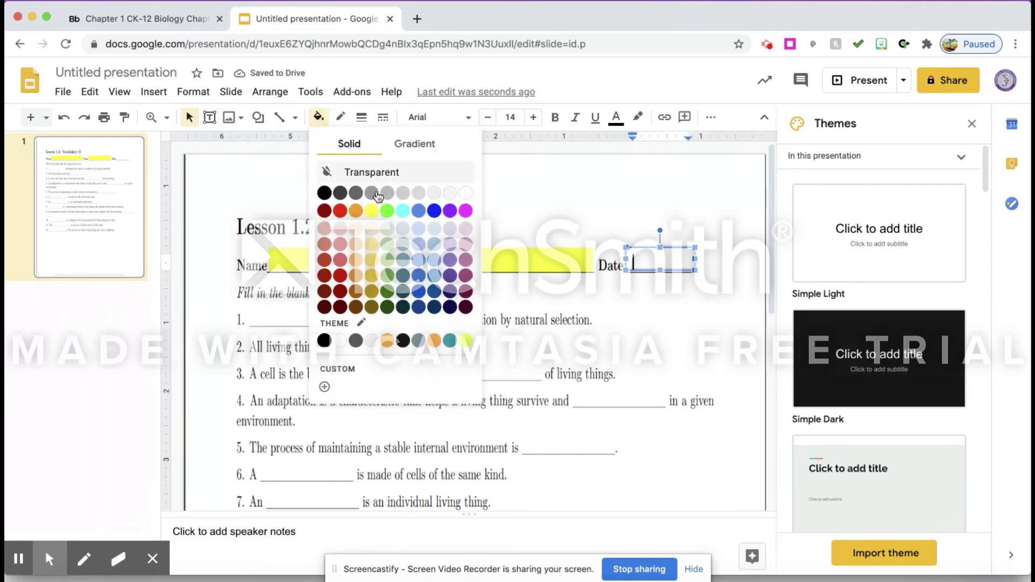
click(372, 210)
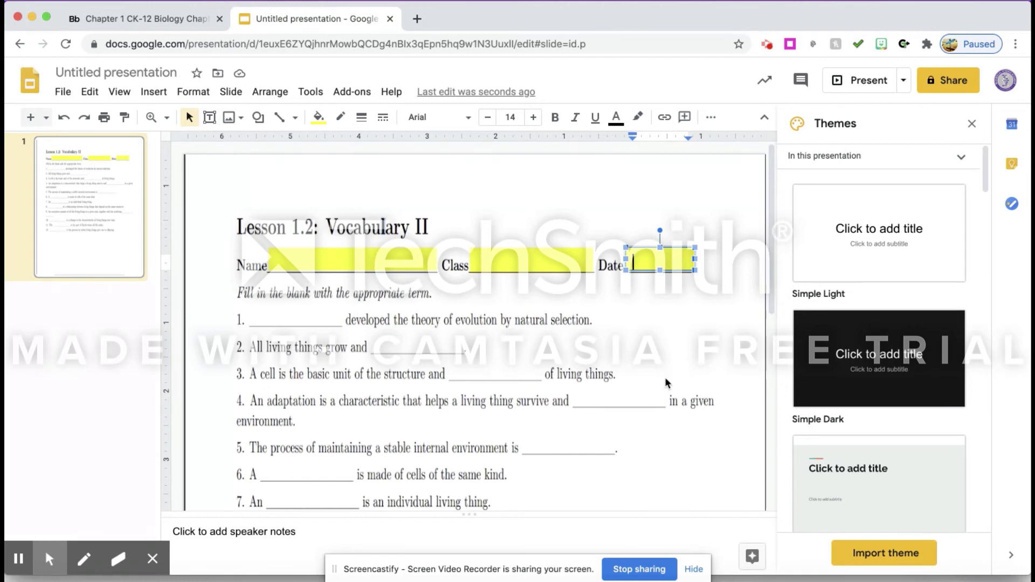
mouse_move(695, 248)
mouse_down()
mouse_move(757, 230)
mouse_move(746, 244)
mouse_move(720, 238)
mouse_move(694, 251)
mouse_up()
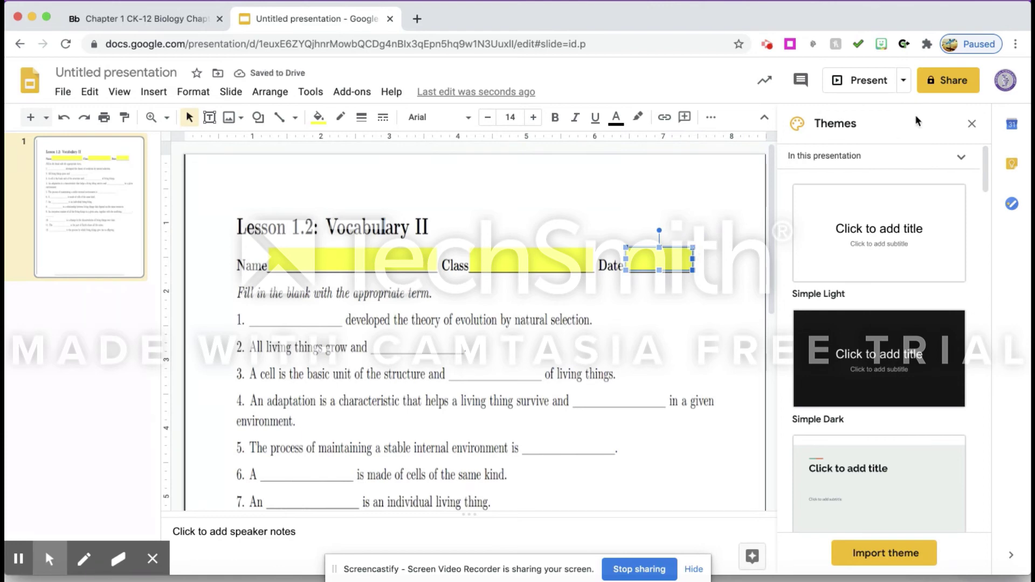
Step: Rename the file 'Presentation' and share it as Viewer with anyone who has the link
click(172, 75)
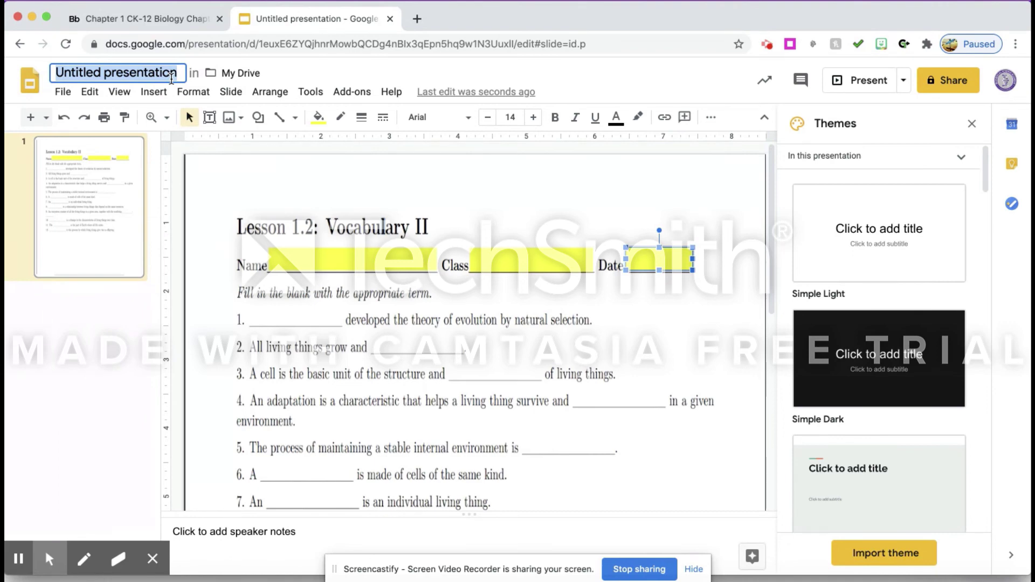
text(Presentat)
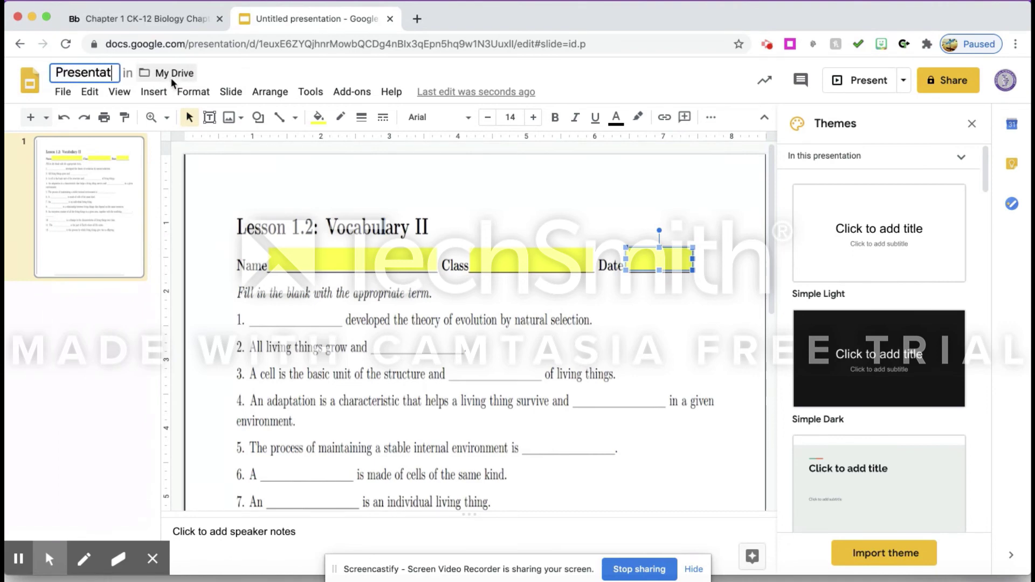
text(ion)
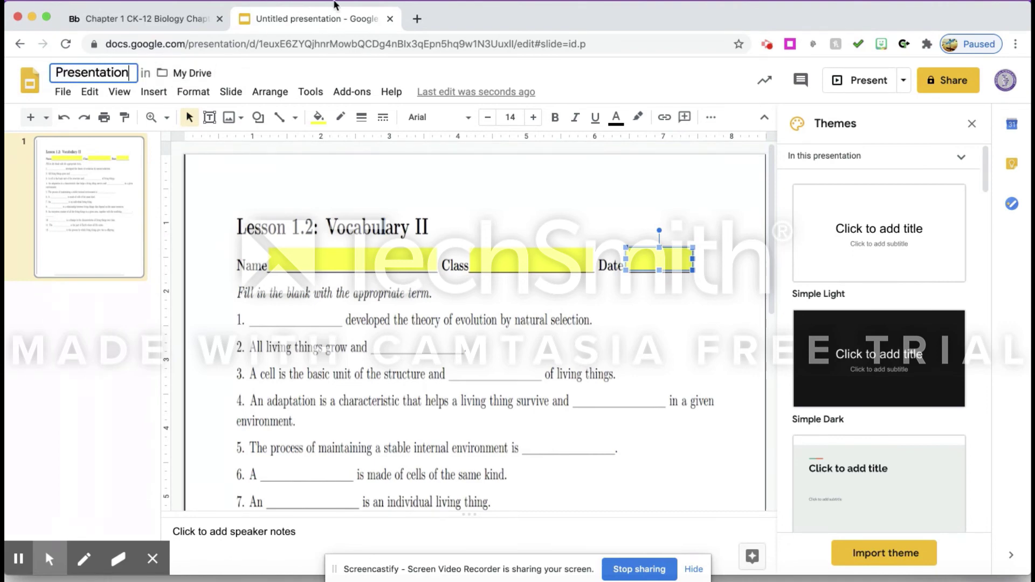
click(937, 86)
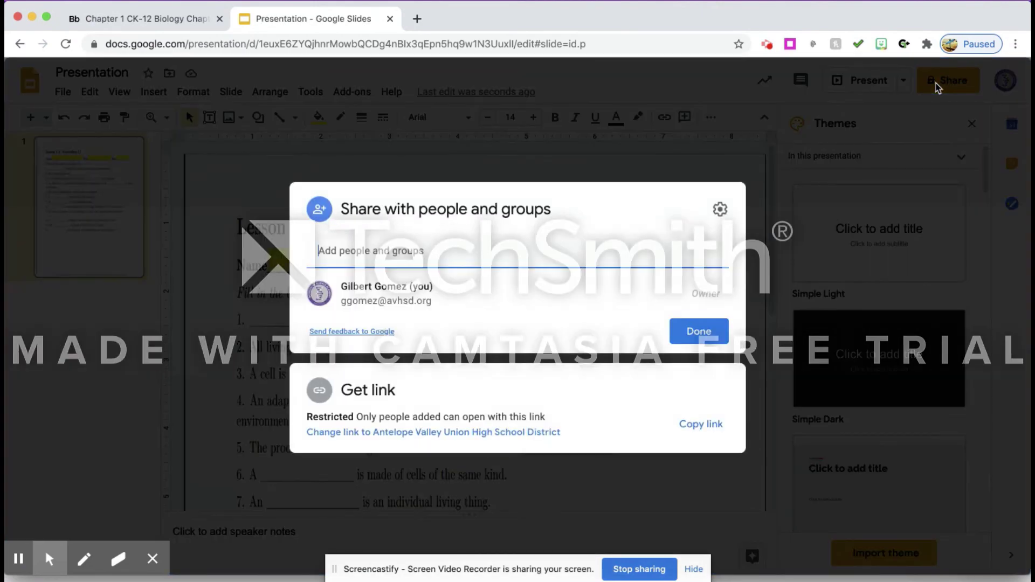
click(367, 434)
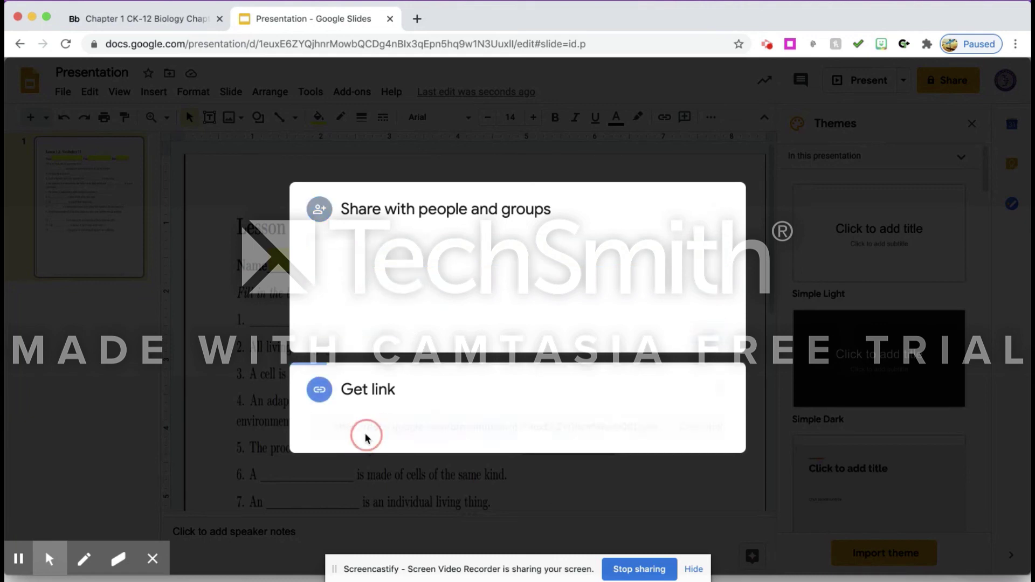
click(503, 373)
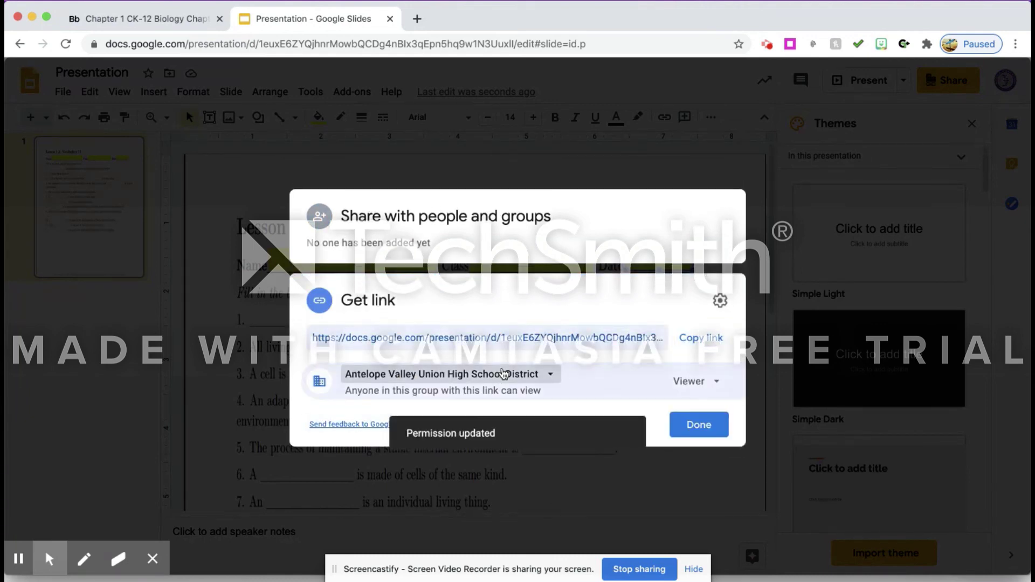
click(458, 501)
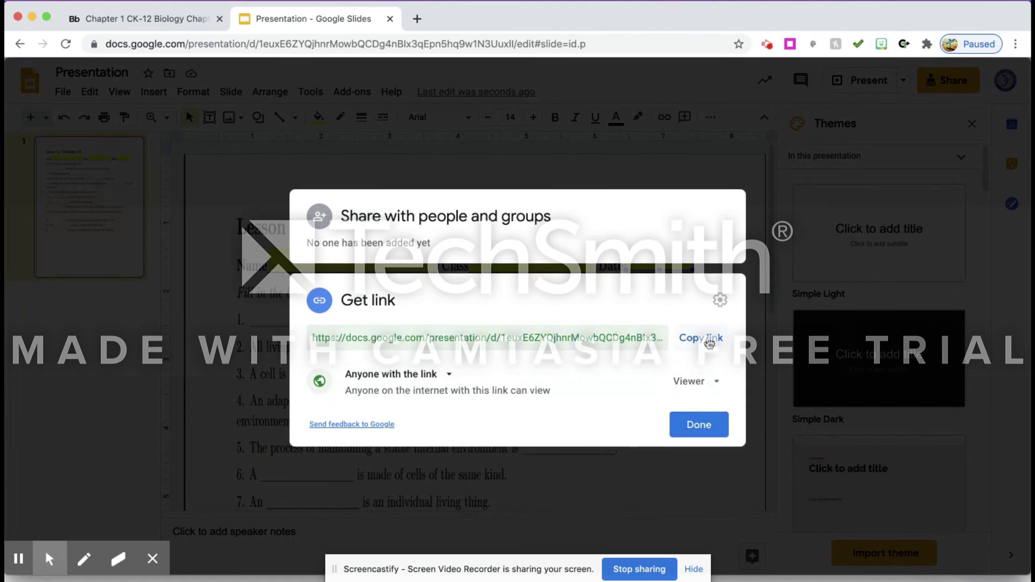
Step: Replace 'edit#slide=id.p' in the address with 'copy' and load the forced-copy page
click(697, 424)
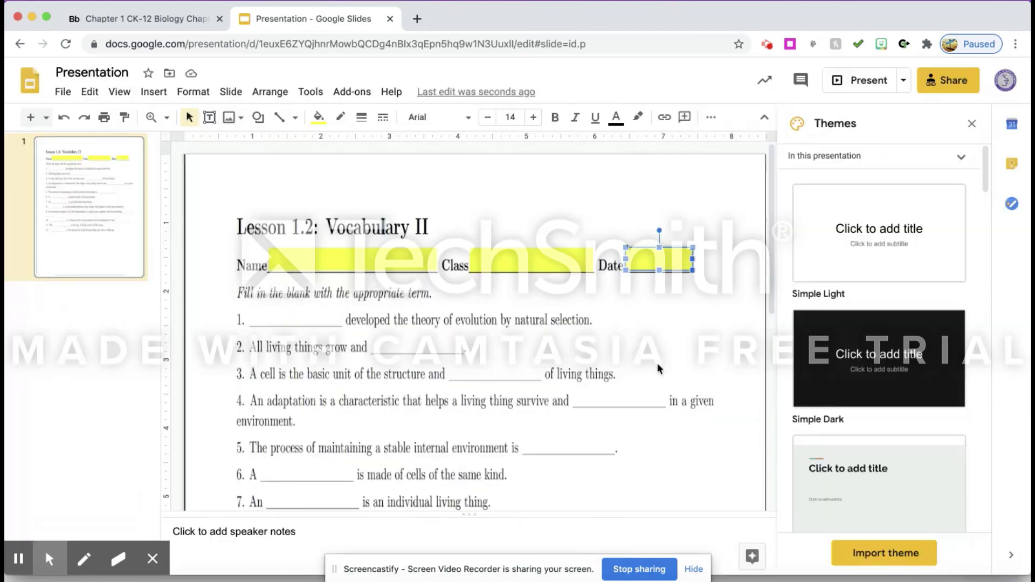
drag(593, 42, 518, 48)
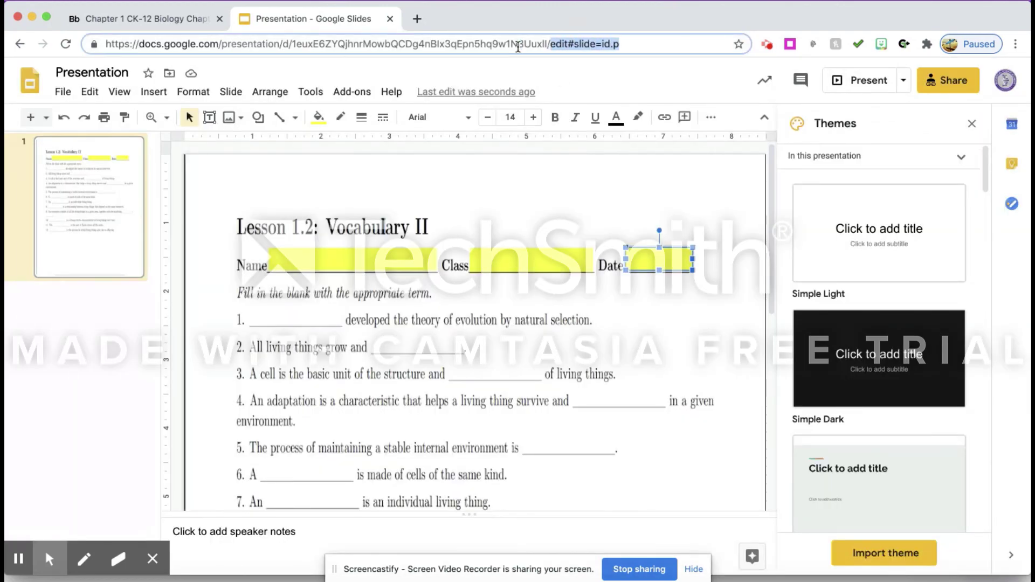
text(copy)
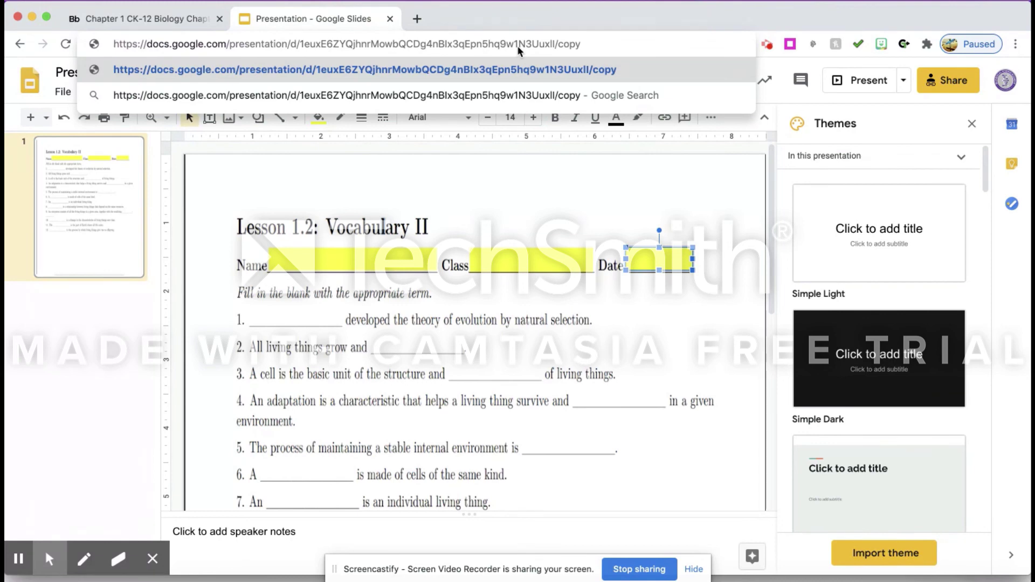
key(Return)
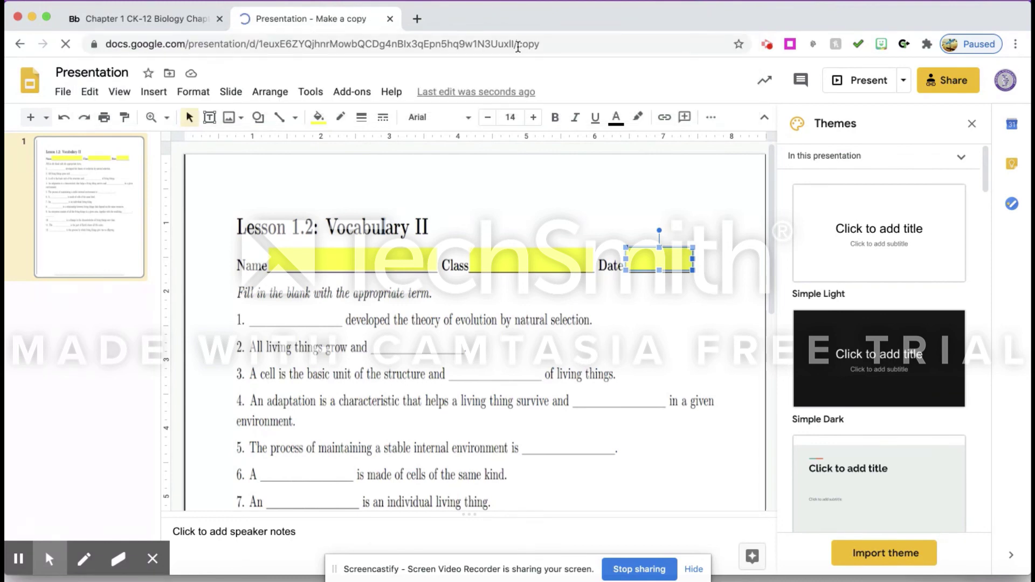